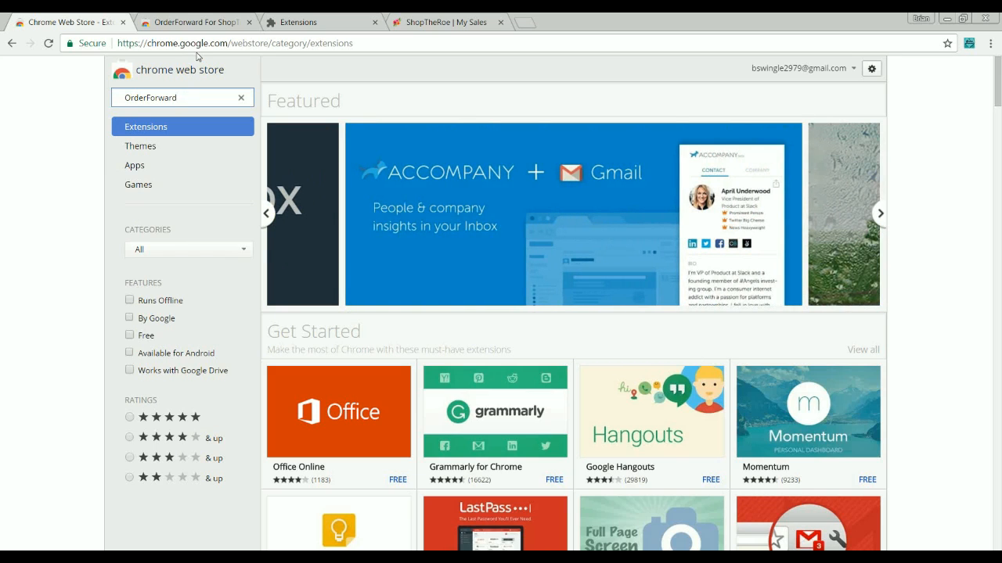
# Review the OrderForward For ShopTheRoe listing in the Chrome Web Store and check the browser's profile list.
pyautogui.click(205, 24)
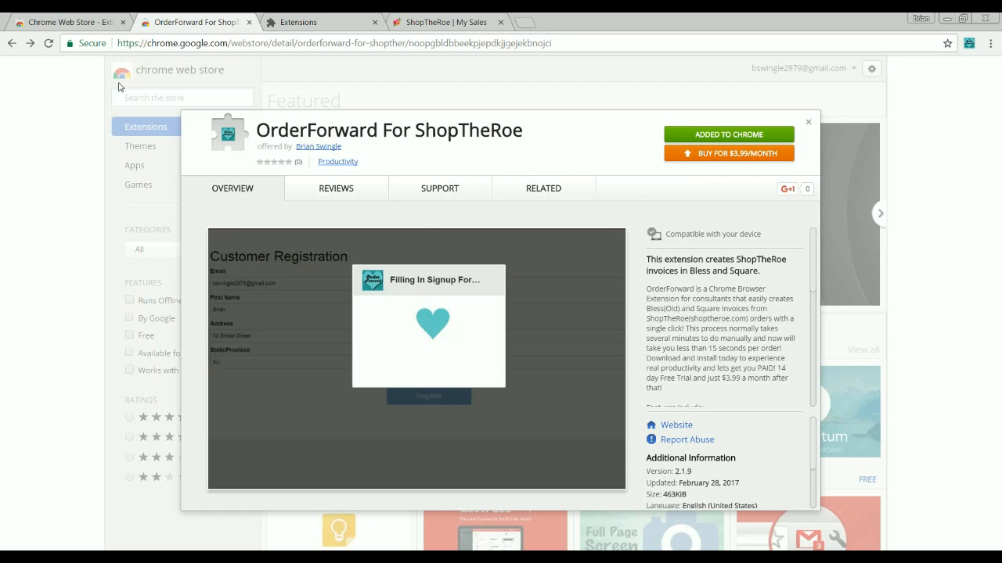
pyautogui.click(47, 24)
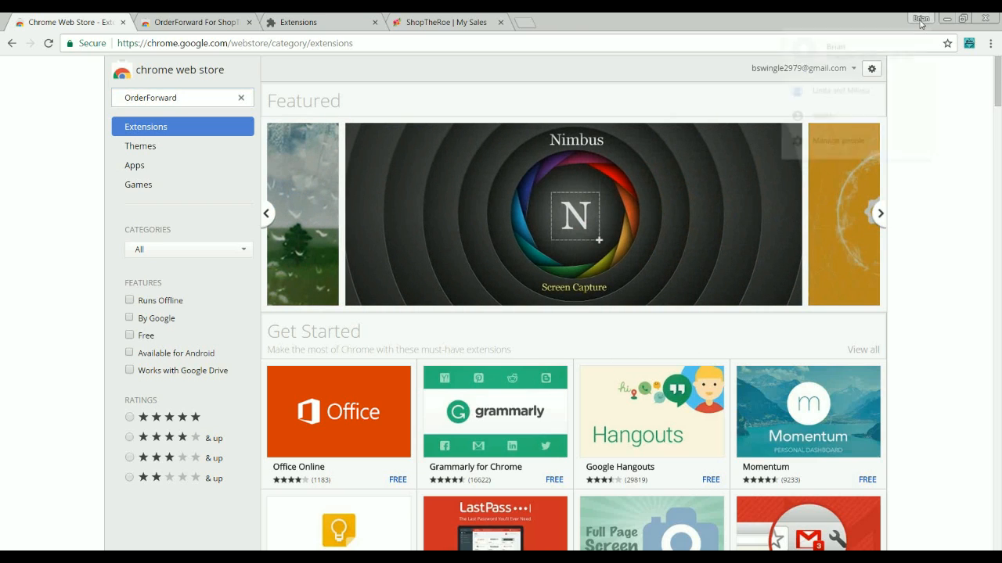
pyautogui.click(920, 21)
pyautogui.click(963, 108)
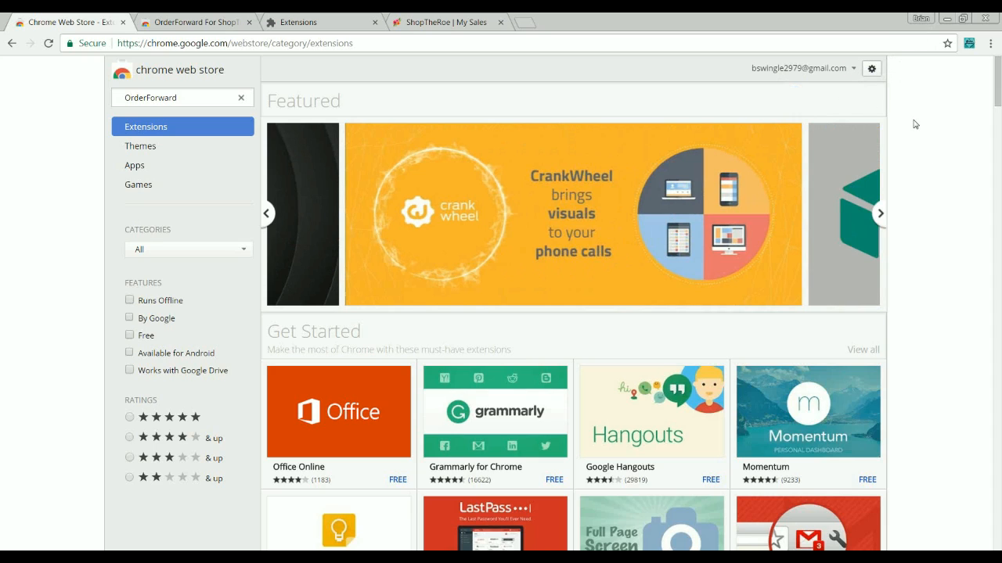
pyautogui.click(209, 26)
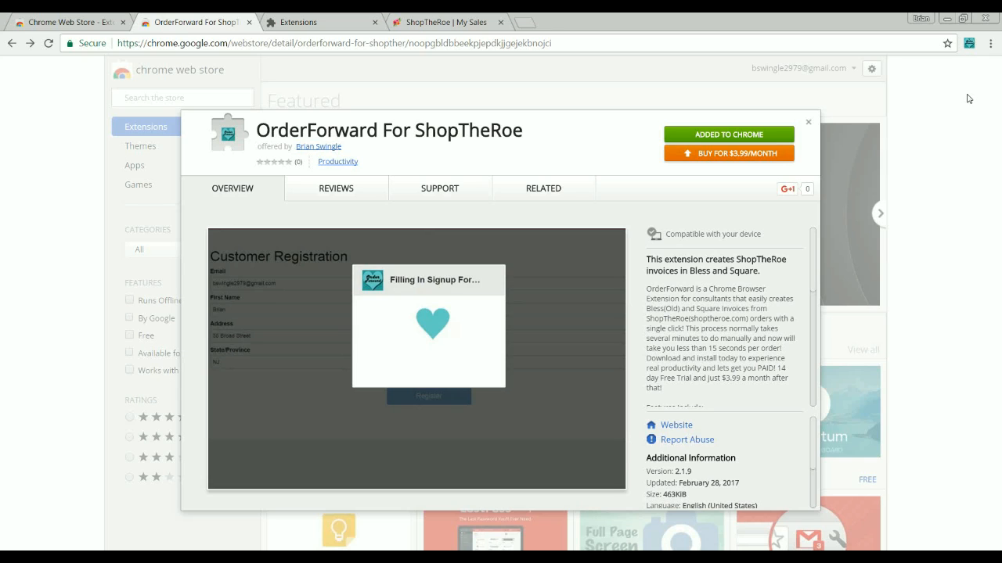
# Show the Chrome extensions page and locate OrderForward For ShopTheRoe among the installed extensions.
pyautogui.click(316, 25)
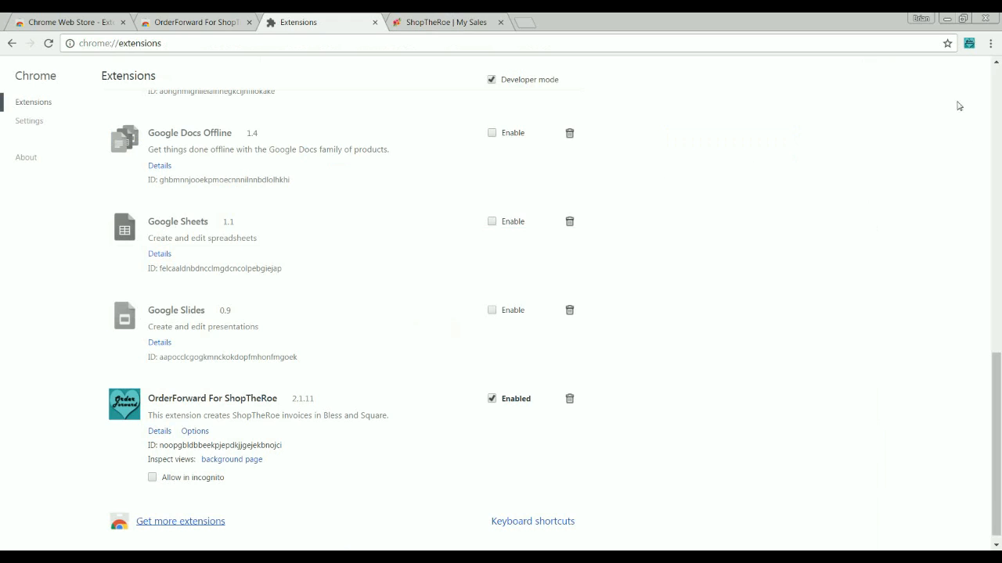
pyautogui.click(991, 47)
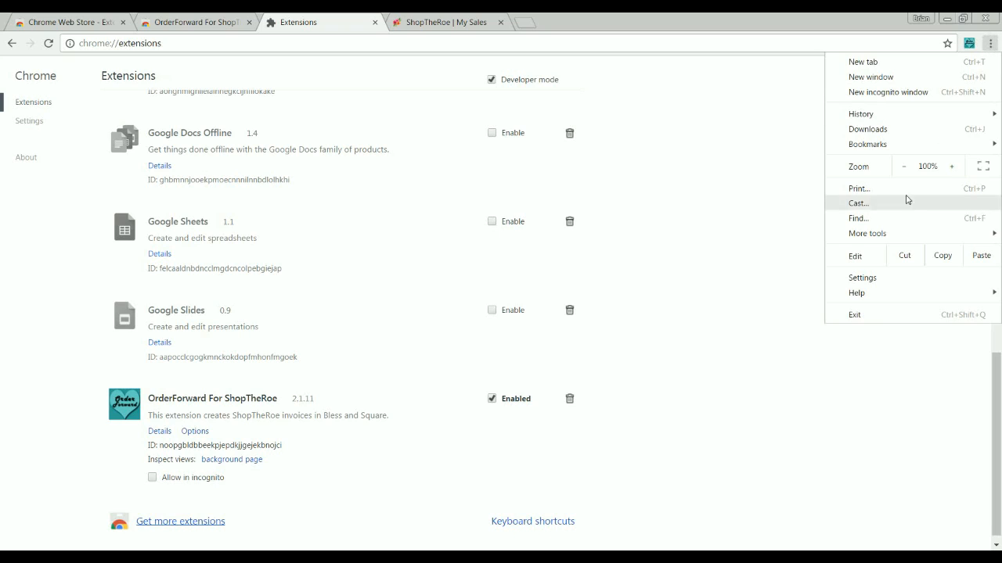
pyautogui.moveTo(886, 236)
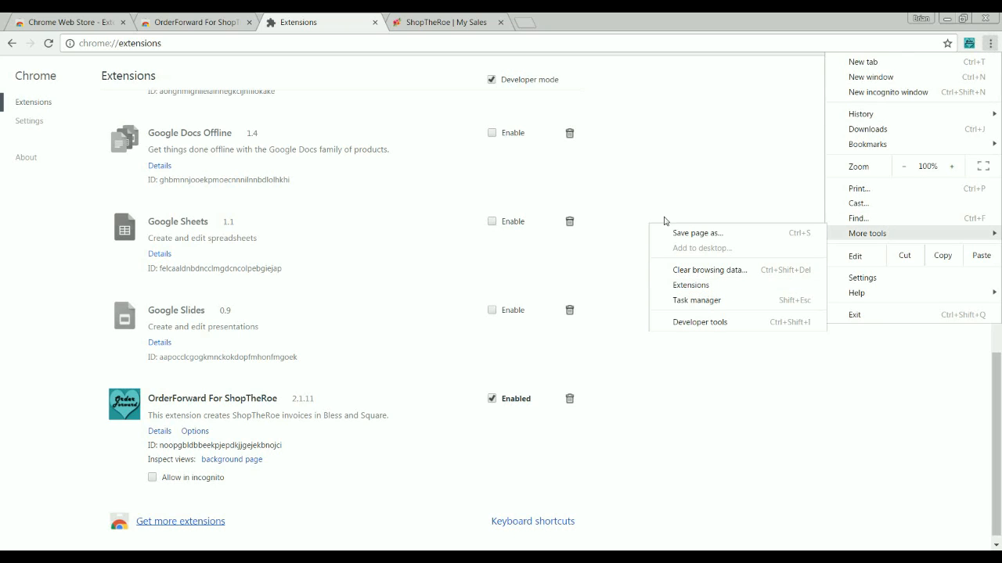
pyautogui.click(662, 153)
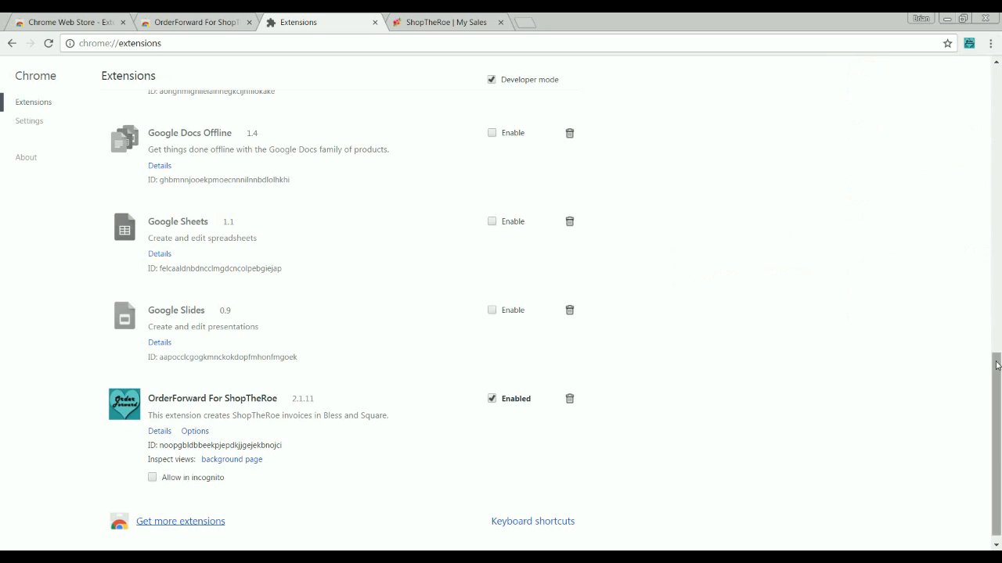
pyautogui.scroll(-1, 997, 384)
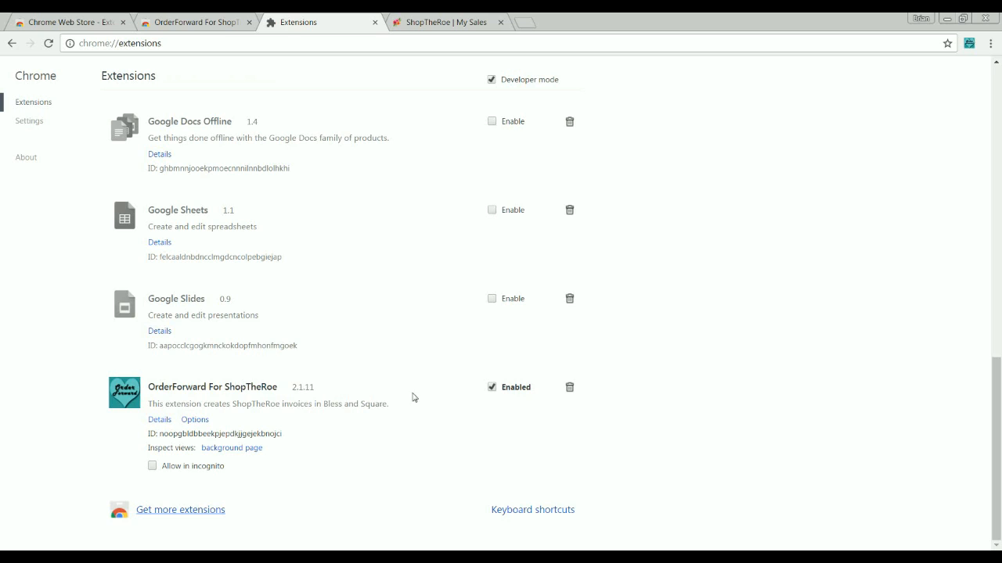
# Open the options of the OrderForward For ShopTheRoe extension and look through its full settings page.
pyautogui.click(968, 47)
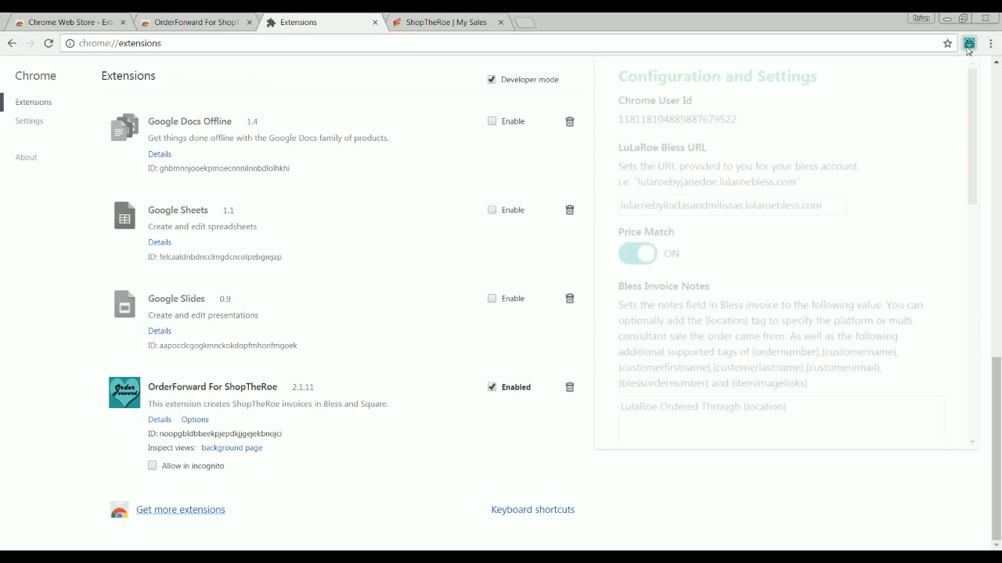
pyautogui.click(548, 262)
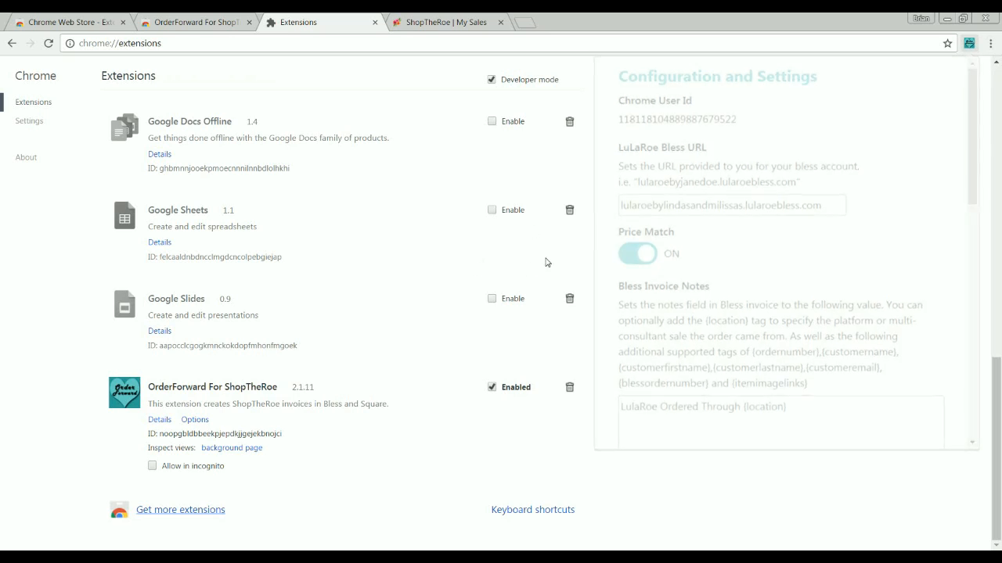
pyautogui.click(194, 421)
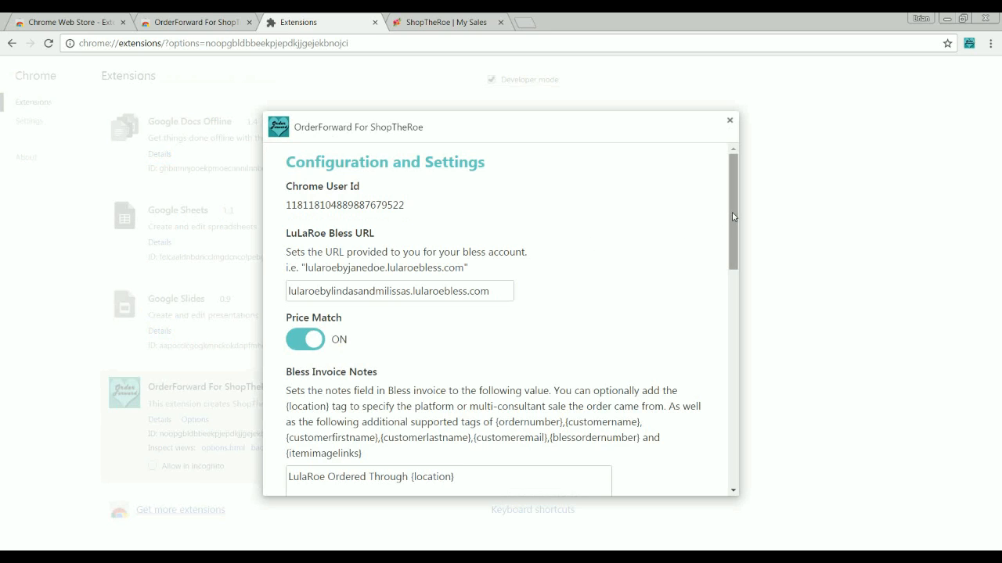
pyautogui.moveTo(733, 217); pyautogui.dragTo(728, 449)
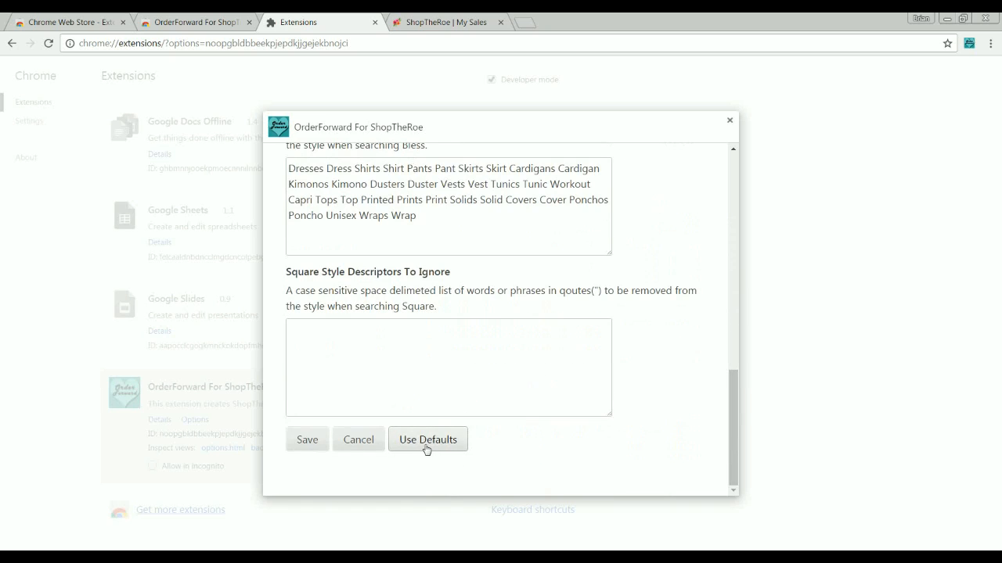
pyautogui.moveTo(732, 414); pyautogui.dragTo(739, 200)
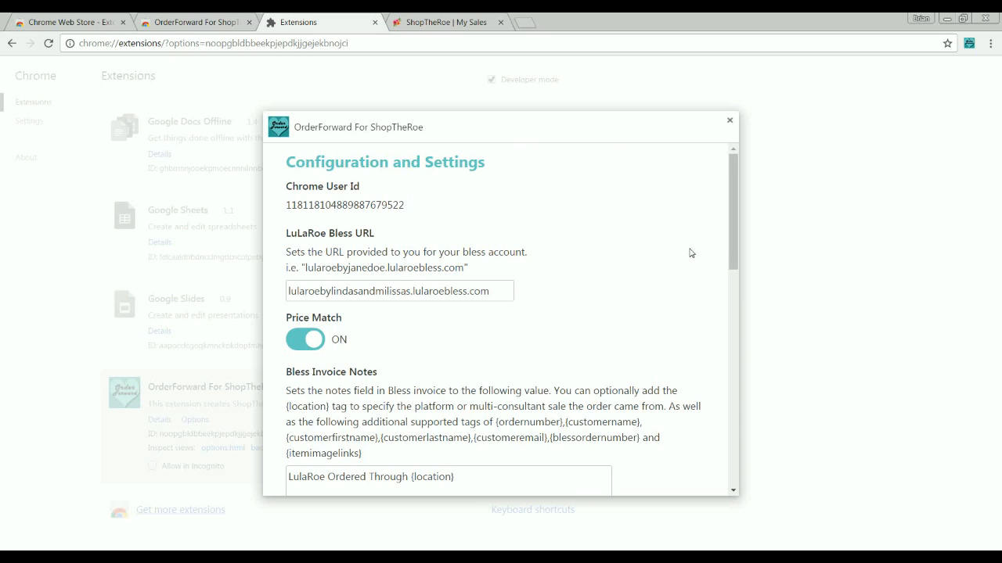
pyautogui.moveTo(730, 244); pyautogui.dragTo(731, 244)
# Examine the Chrome User Id, LuLaRoe Bless URL and Price Match settings of the extension.
pyautogui.moveTo(404, 209); pyautogui.dragTo(283, 208)
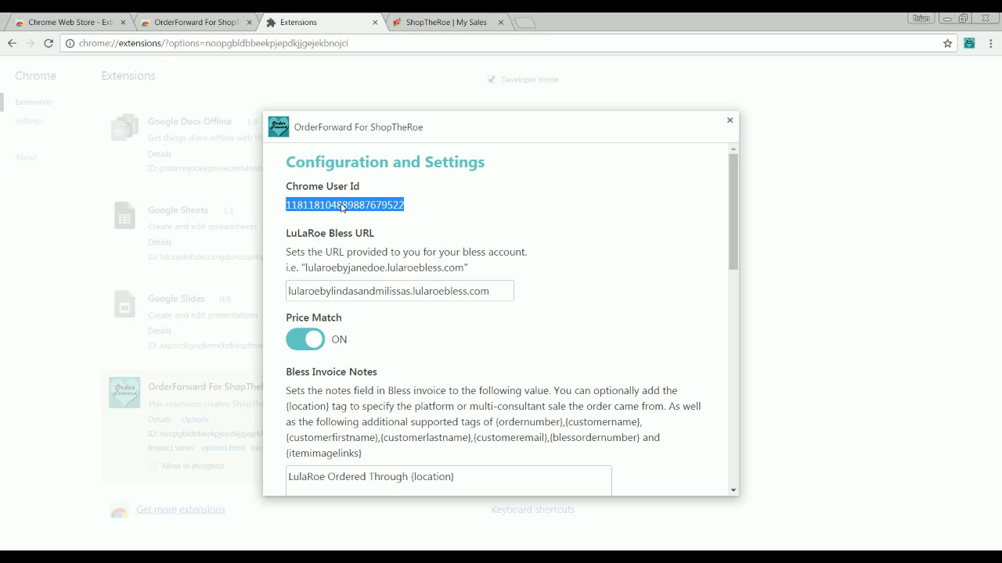
pyautogui.click(435, 233)
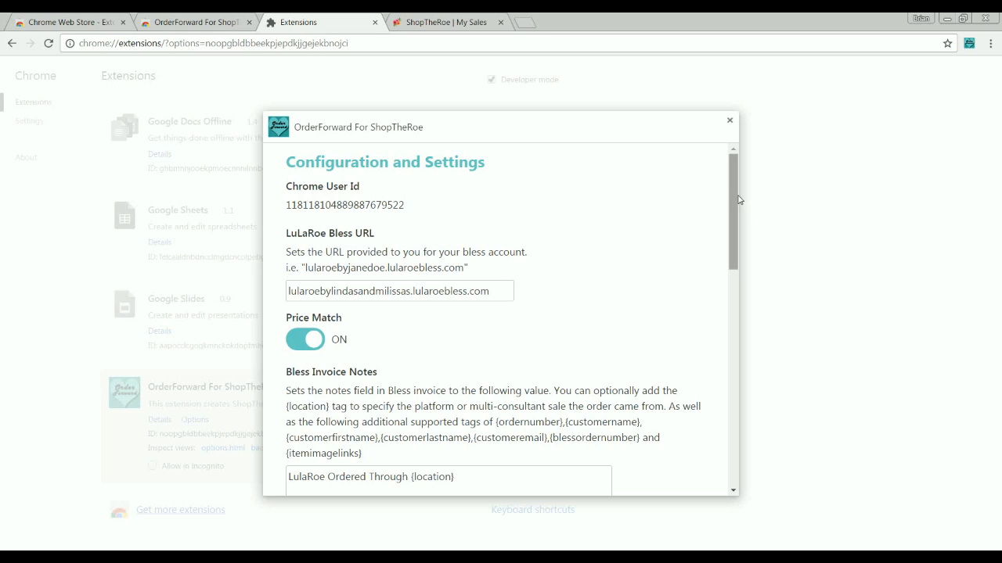
pyautogui.moveTo(736, 193); pyautogui.dragTo(734, 222)
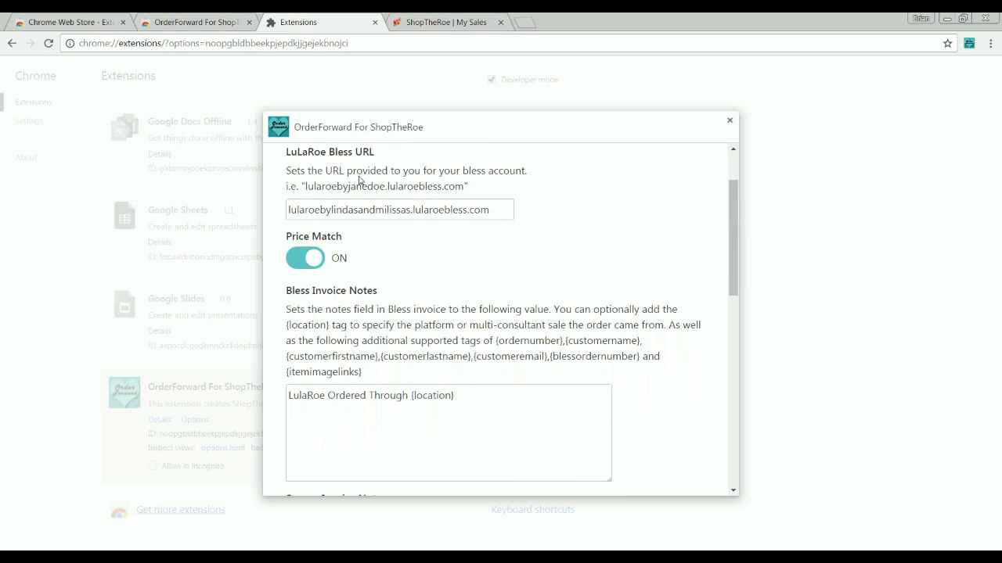
pyautogui.moveTo(495, 212); pyautogui.dragTo(287, 212)
pyautogui.click(614, 270)
pyautogui.moveTo(733, 215); pyautogui.dragTo(730, 243)
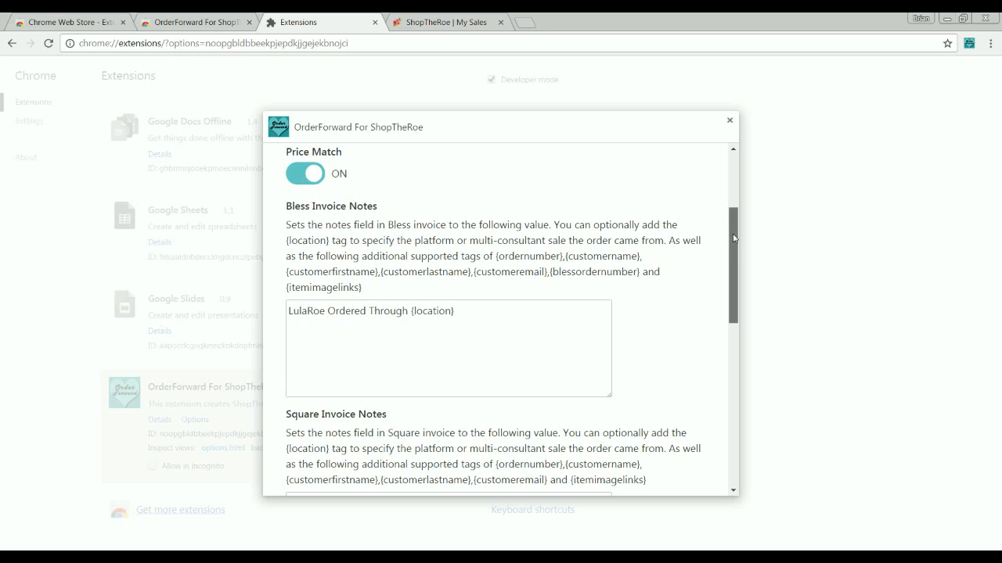
pyautogui.moveTo(734, 237); pyautogui.dragTo(745, 164)
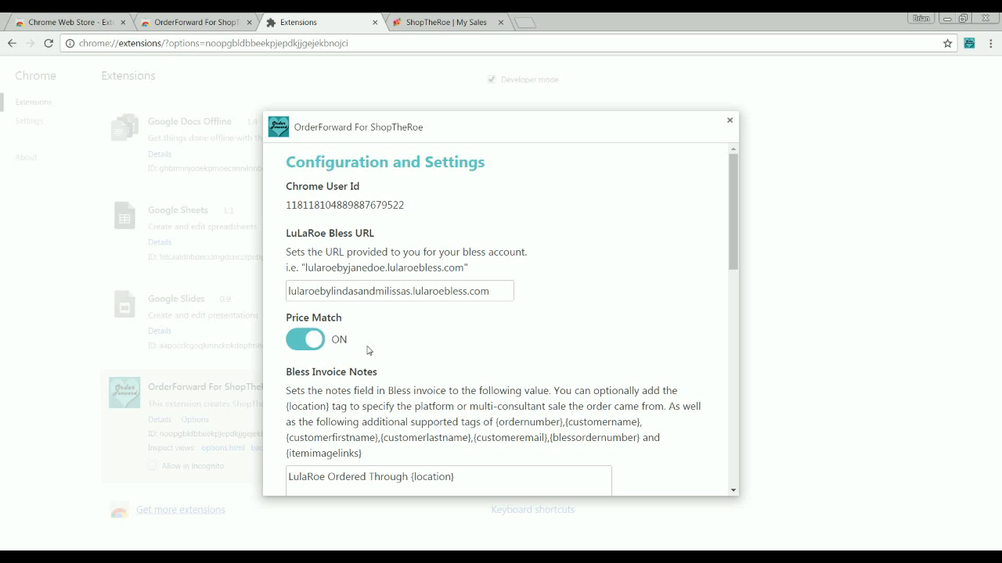
# Examine the Bless Invoice Notes setting and its supported tags, including {location} and {itemimagelinks}.
pyautogui.moveTo(734, 259); pyautogui.dragTo(729, 300)
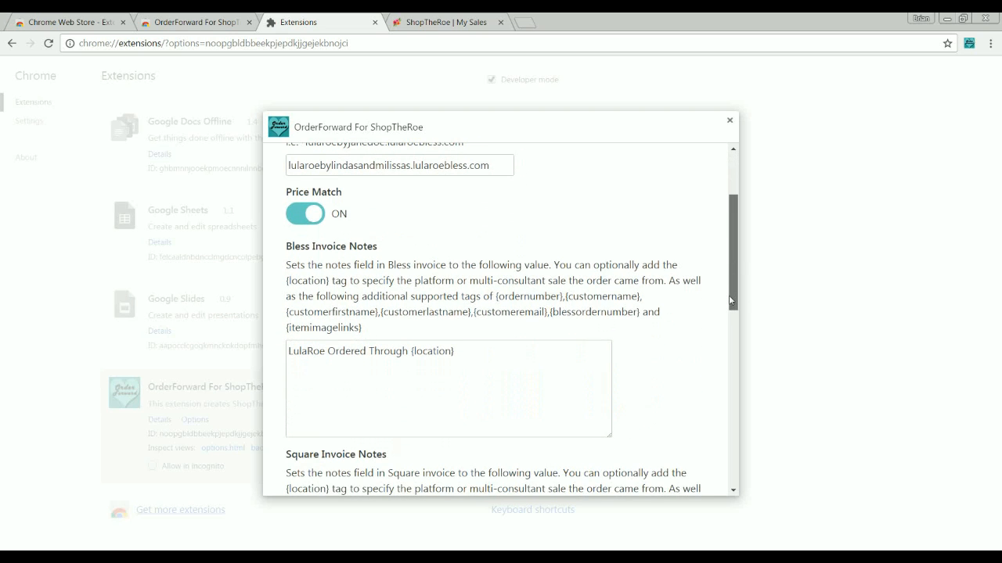
pyautogui.moveTo(730, 300); pyautogui.dragTo(730, 324)
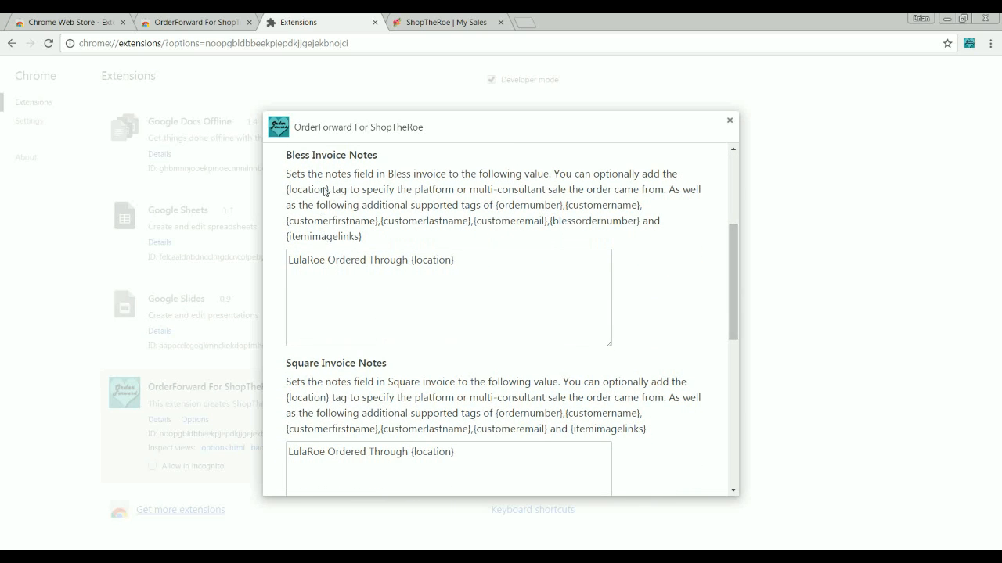
pyautogui.click(421, 288)
pyautogui.moveTo(457, 259); pyautogui.dragTo(413, 260)
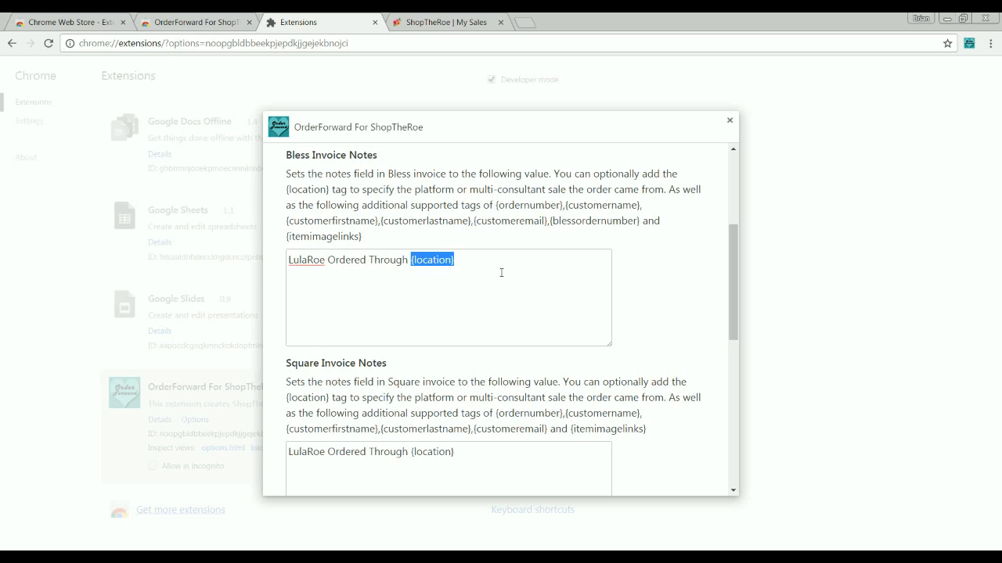
pyautogui.click(531, 208)
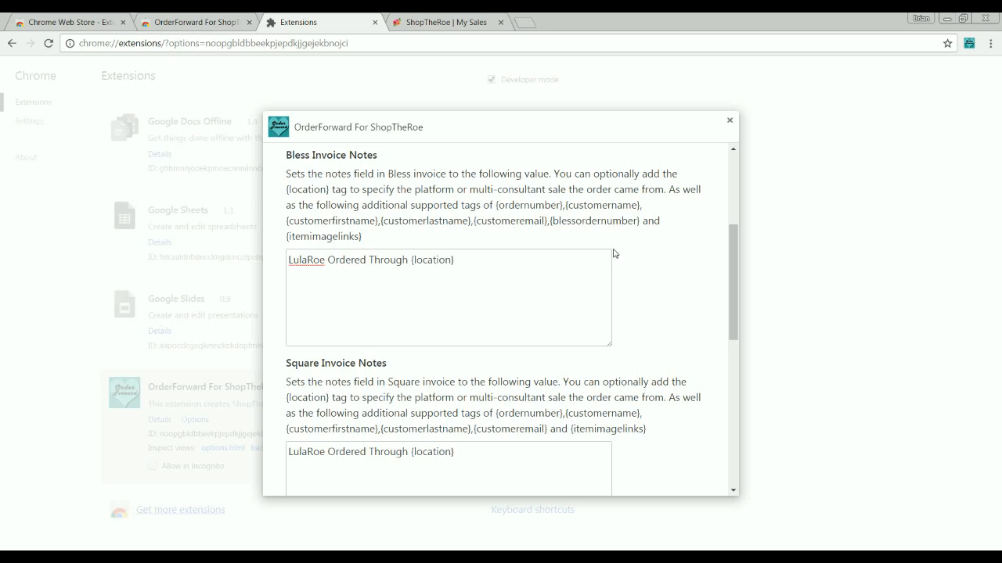
pyautogui.moveTo(363, 237); pyautogui.dragTo(291, 243)
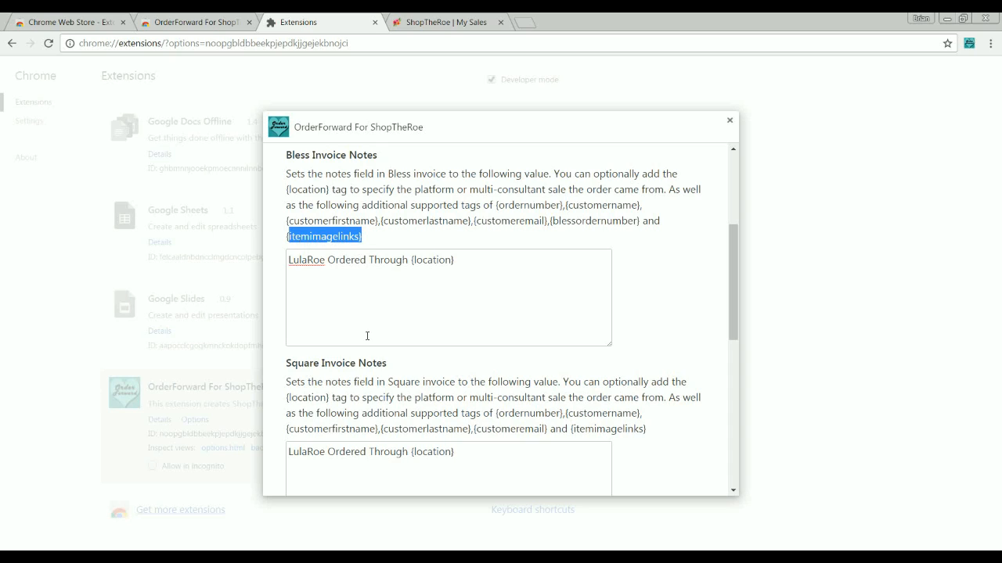
pyautogui.click(328, 312)
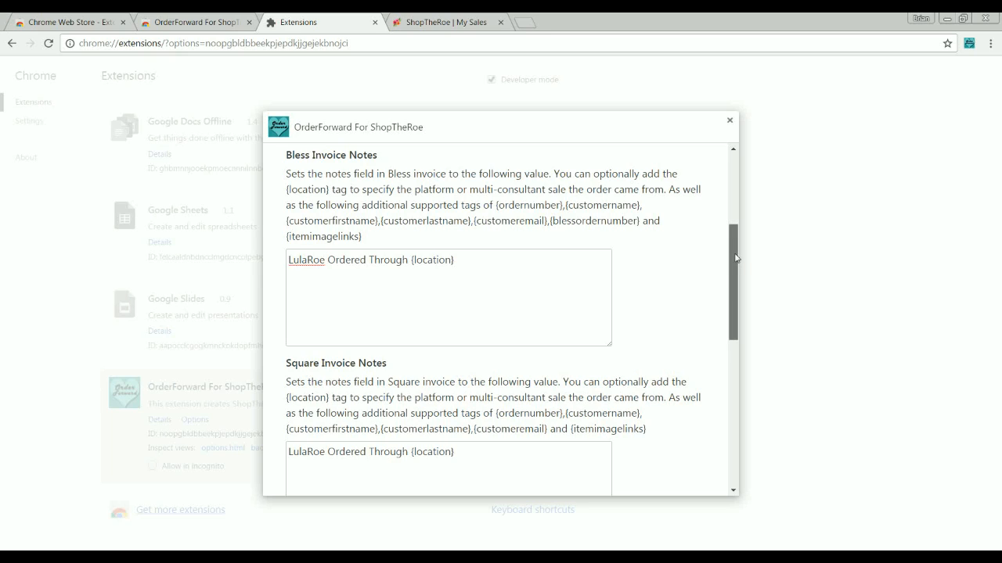
# Examine the Bless and Square Style Descriptors To Ignore lists, including the last descriptor in the Bless list.
pyautogui.moveTo(735, 258); pyautogui.dragTo(722, 385)
pyautogui.click(420, 263)
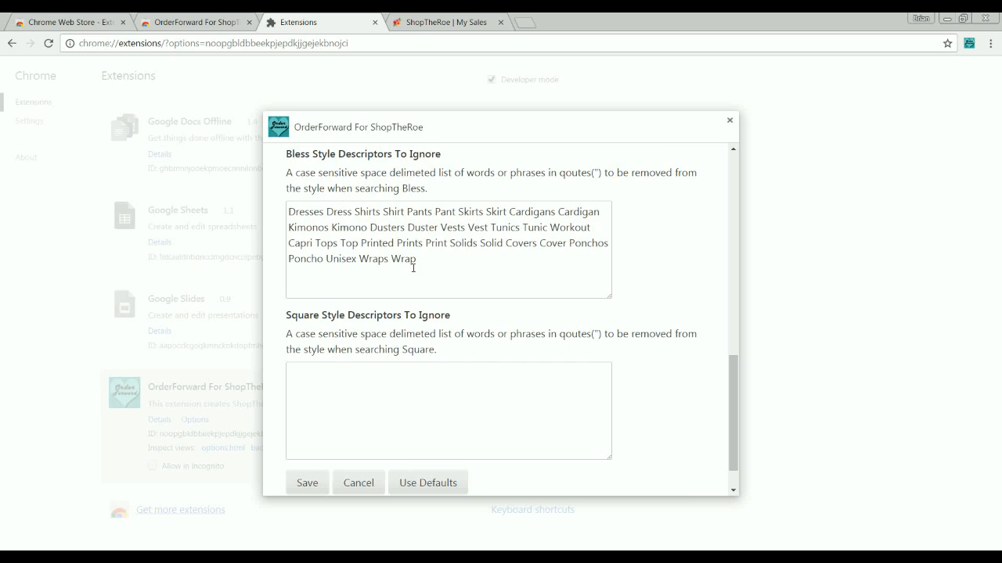
pyautogui.moveTo(419, 258); pyautogui.dragTo(391, 259)
pyautogui.click(421, 262)
pyautogui.doubleClick(404, 259)
pyautogui.click(437, 267)
pyautogui.moveTo(734, 369); pyautogui.dragTo(730, 385)
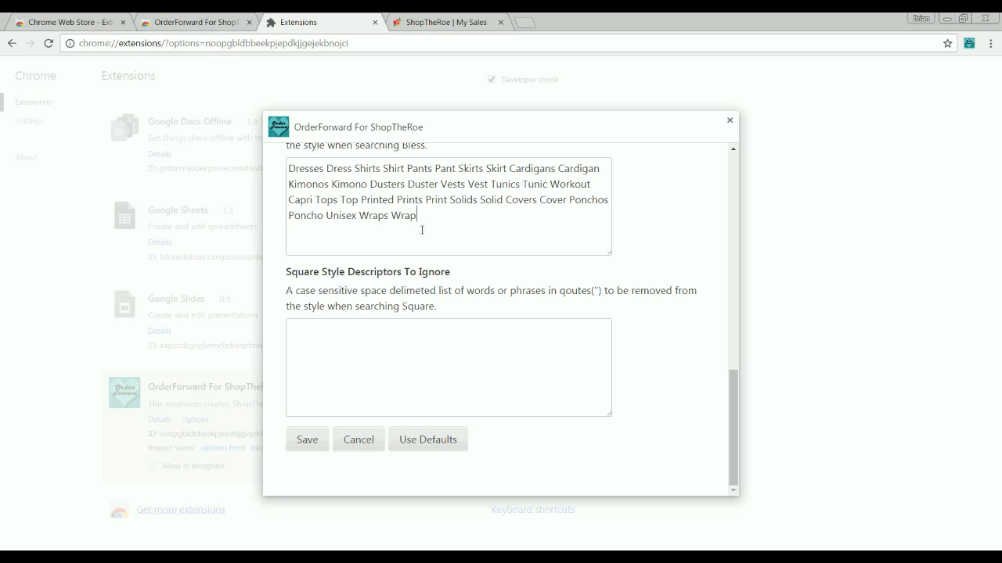
# Save the OrderForward configuration and close the extension's options.
pyautogui.click(303, 442)
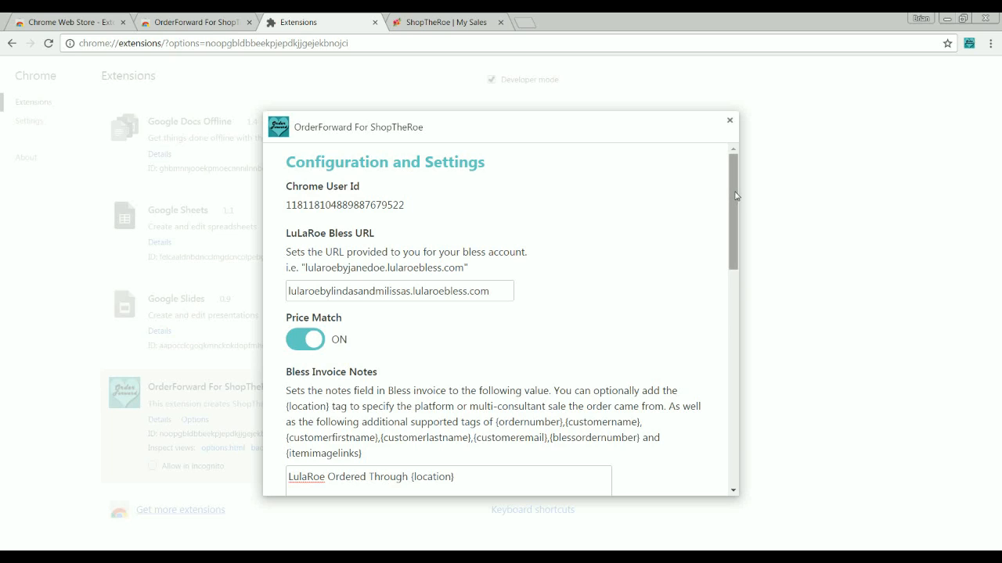
pyautogui.moveTo(734, 196); pyautogui.dragTo(724, 422)
pyautogui.click(730, 122)
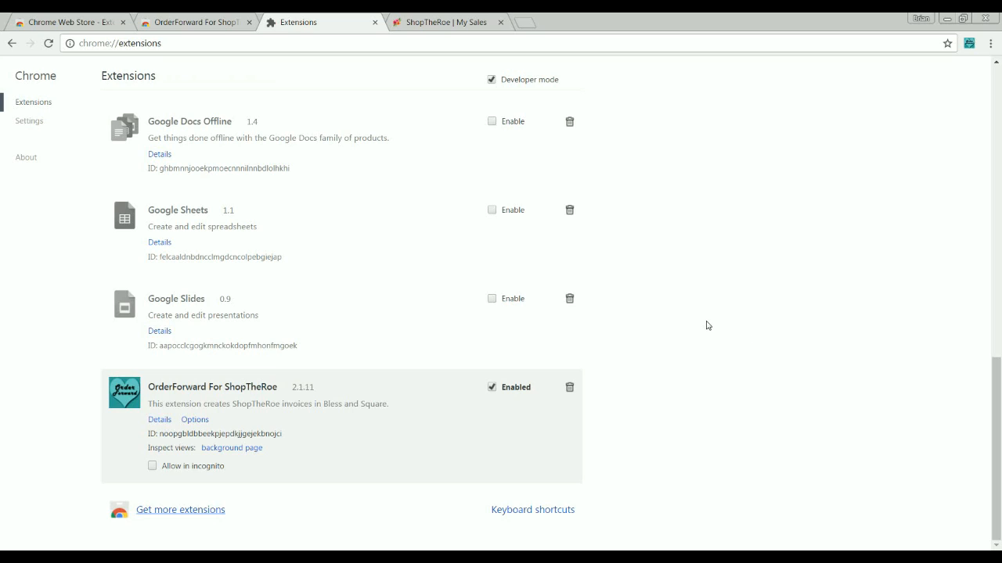
# Switch to the My Sales page on ShopTheRoe.
pyautogui.click(439, 24)
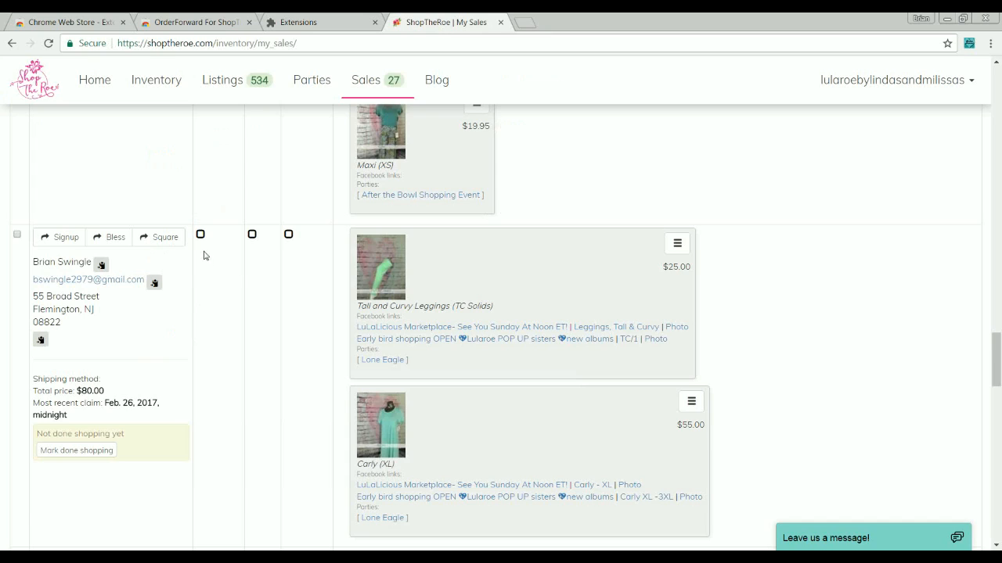